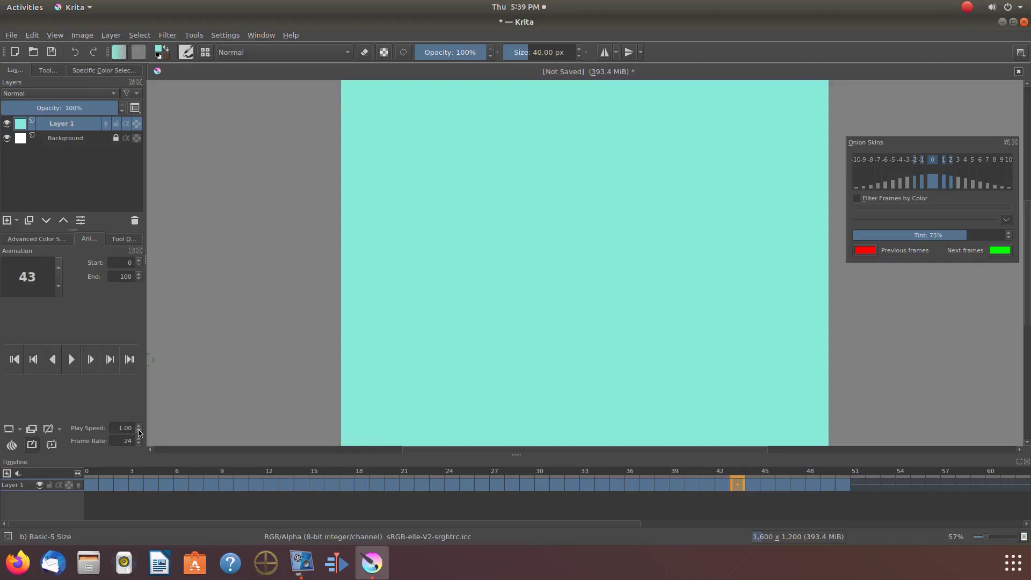
# Step: Repeatedly step down Krita's playback speed and re-enter 1 to return it to 1.00
pyautogui.click(139, 432)
pyautogui.write('1')
pyautogui.press('Return')
pyautogui.click(139, 432)
pyautogui.click(114, 430)
pyautogui.write('1')
pyautogui.press('Return')
pyautogui.click(138, 432)
pyautogui.write('1')
pyautogui.press('Return')
pyautogui.click(138, 433)
pyautogui.write('1')
pyautogui.press('Return')
pyautogui.click(138, 432)
pyautogui.click(114, 430)
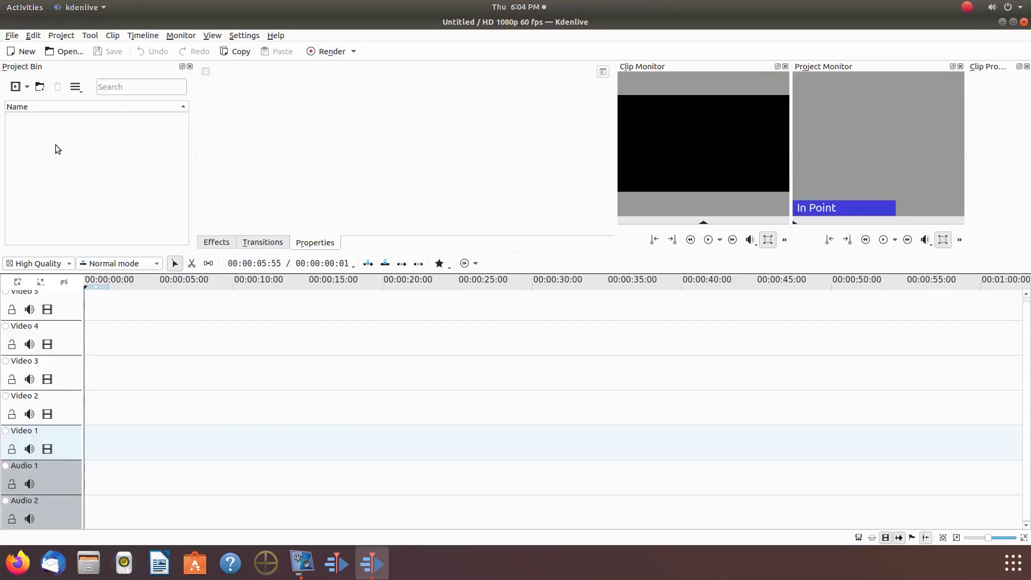
# Step: Import TestO2.mp4 from the Videos folder into the project bin using Add Clip
pyautogui.click(27, 88)
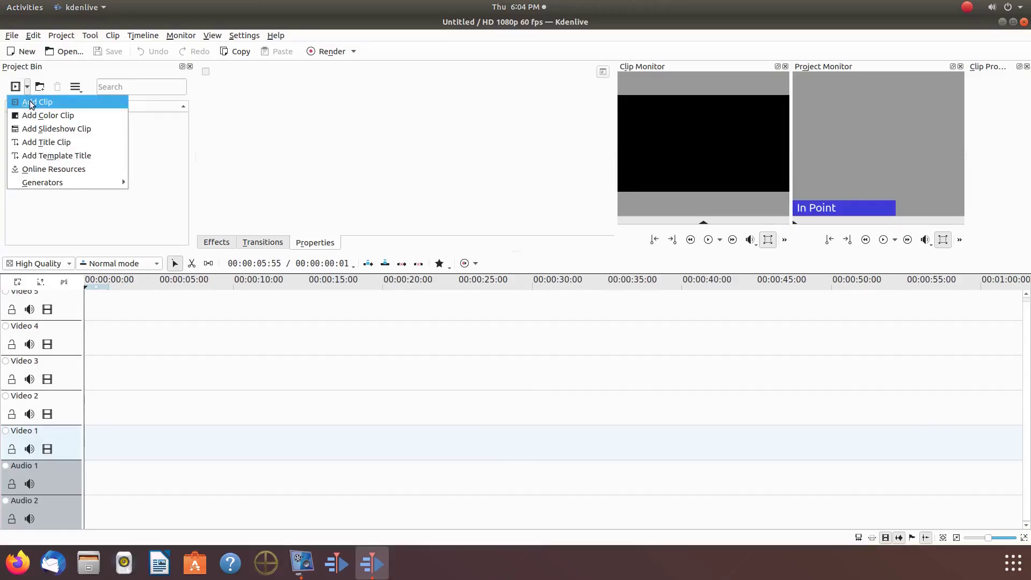
pyautogui.click(31, 102)
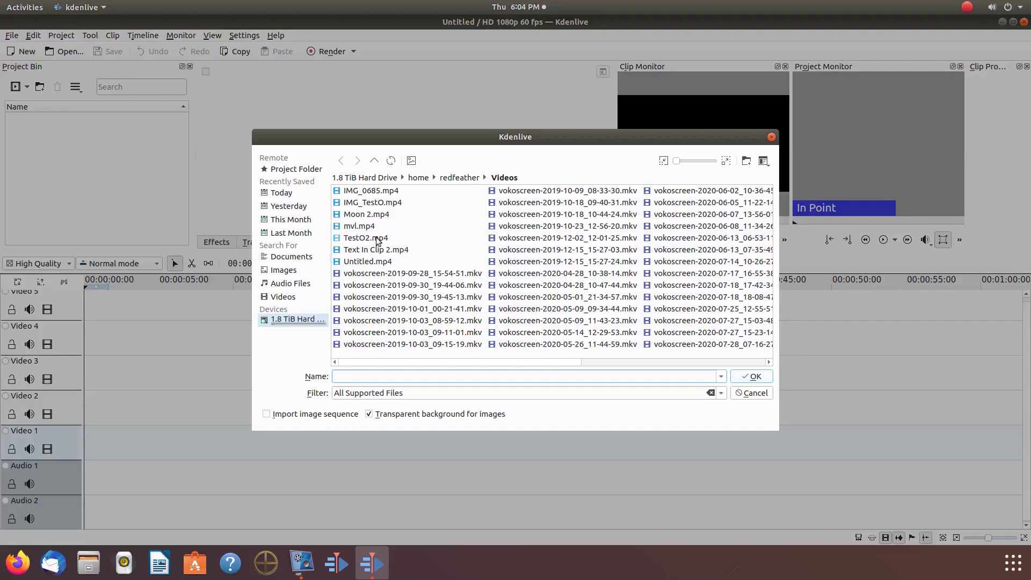
pyautogui.click(377, 238)
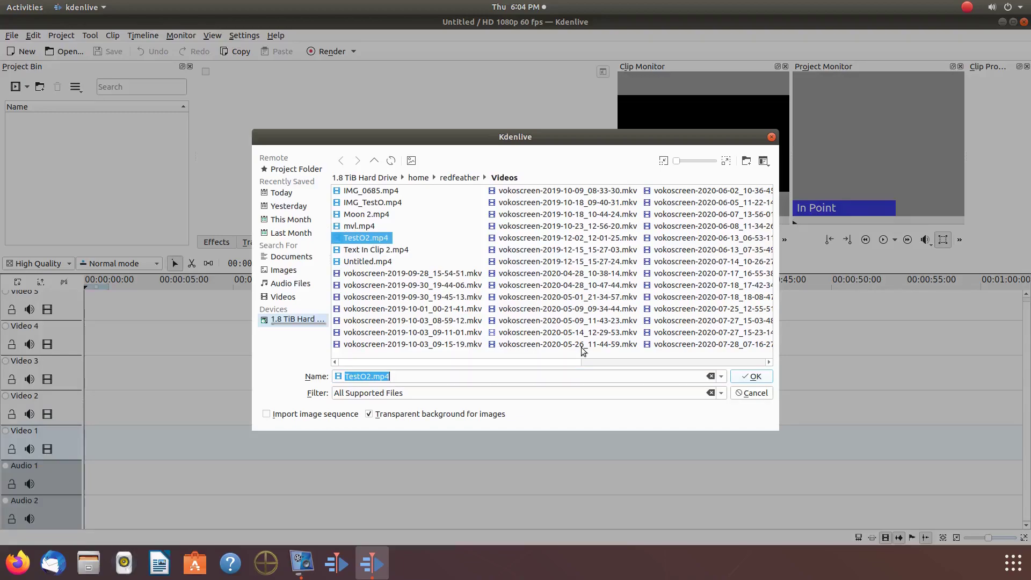
pyautogui.click(756, 377)
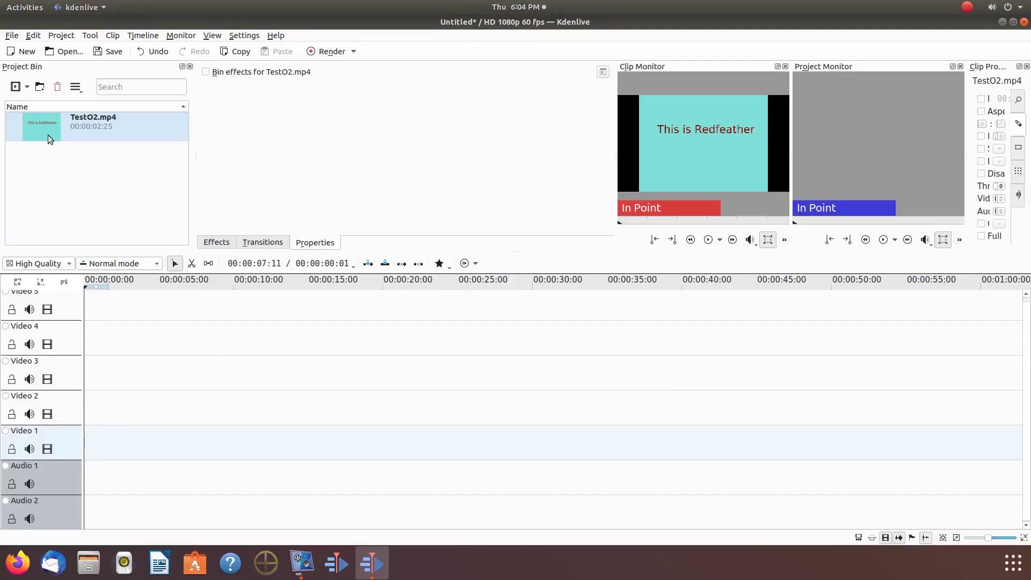
# Step: Drop TestO2.mp4 at the start of Video 4, preview it, then select the clip
pyautogui.moveTo(42, 128); pyautogui.dragTo(98, 340)
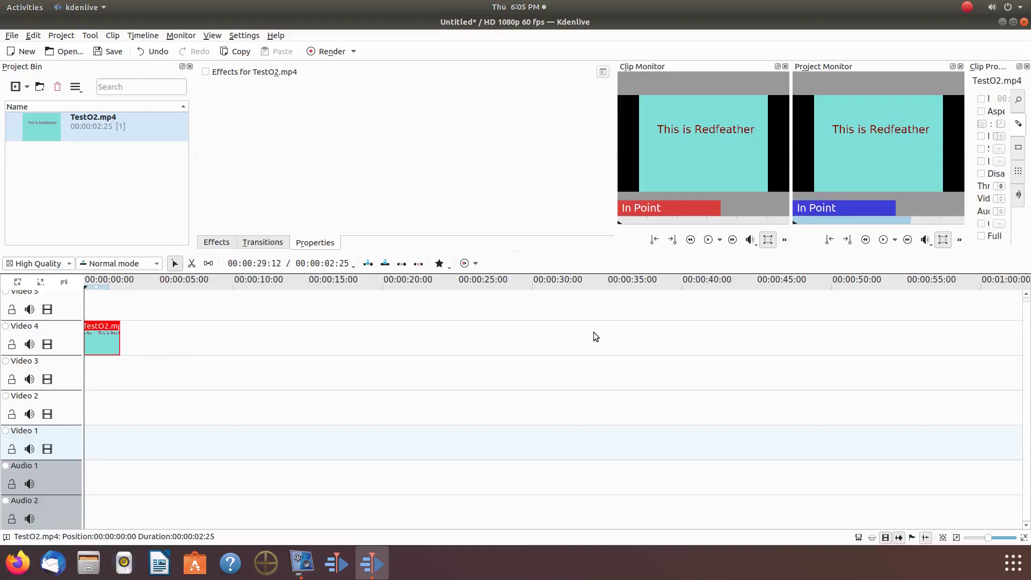
pyautogui.click(884, 240)
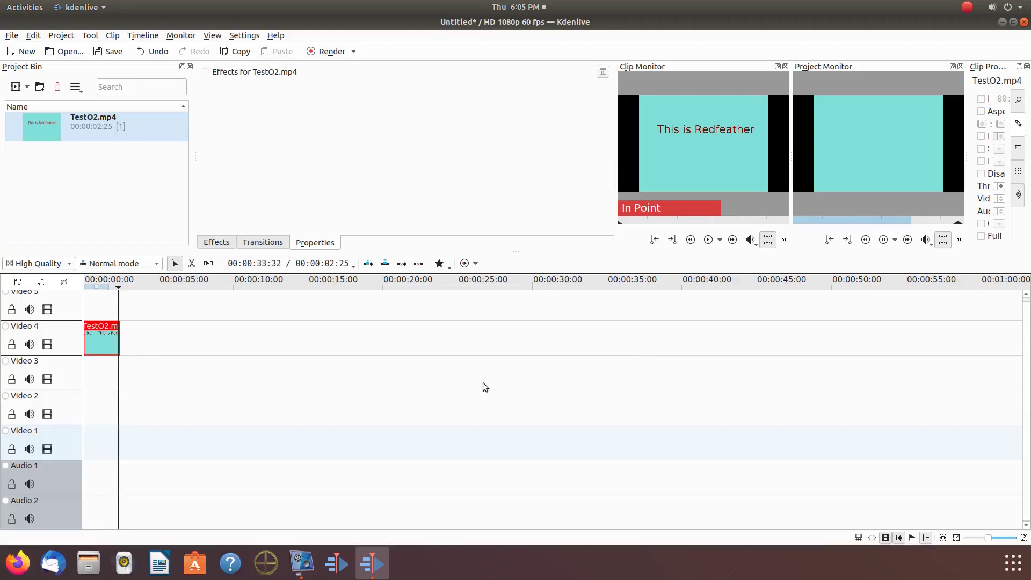
pyautogui.click(98, 363)
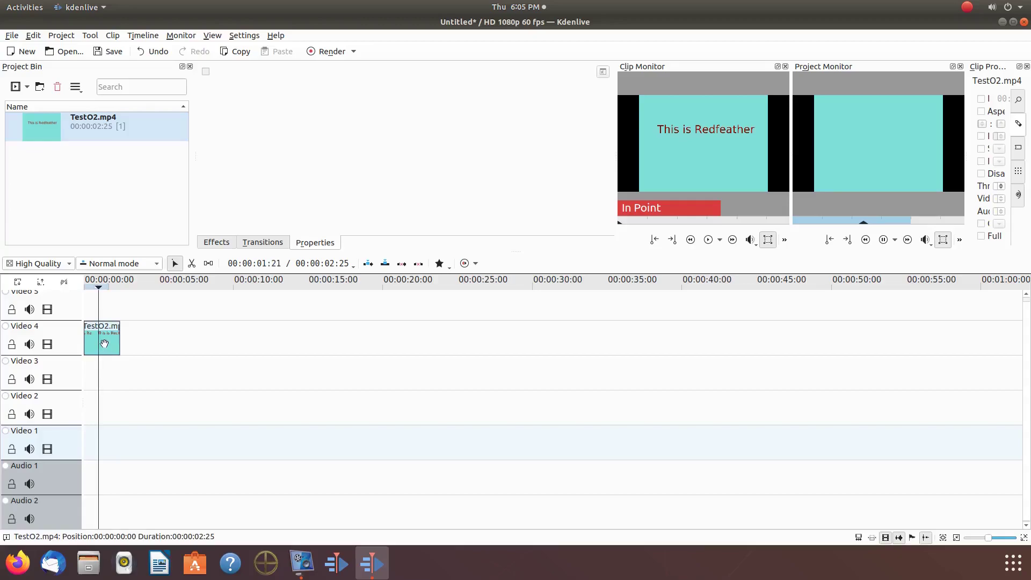
pyautogui.click(104, 344)
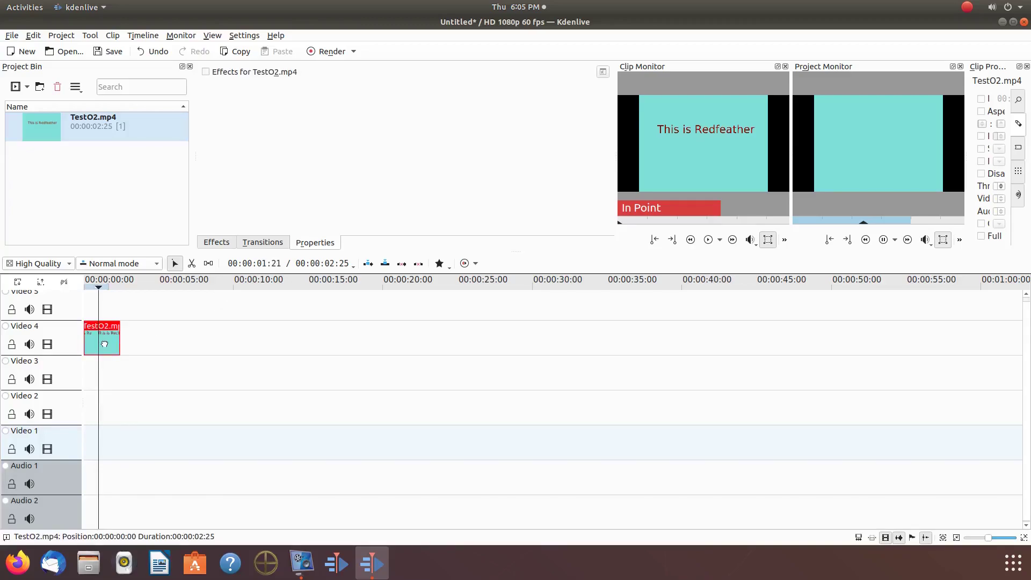
# Step: Search the effects list for 'spee' and drop the Speed effect onto the TestO2.mp4 clip
pyautogui.click(217, 242)
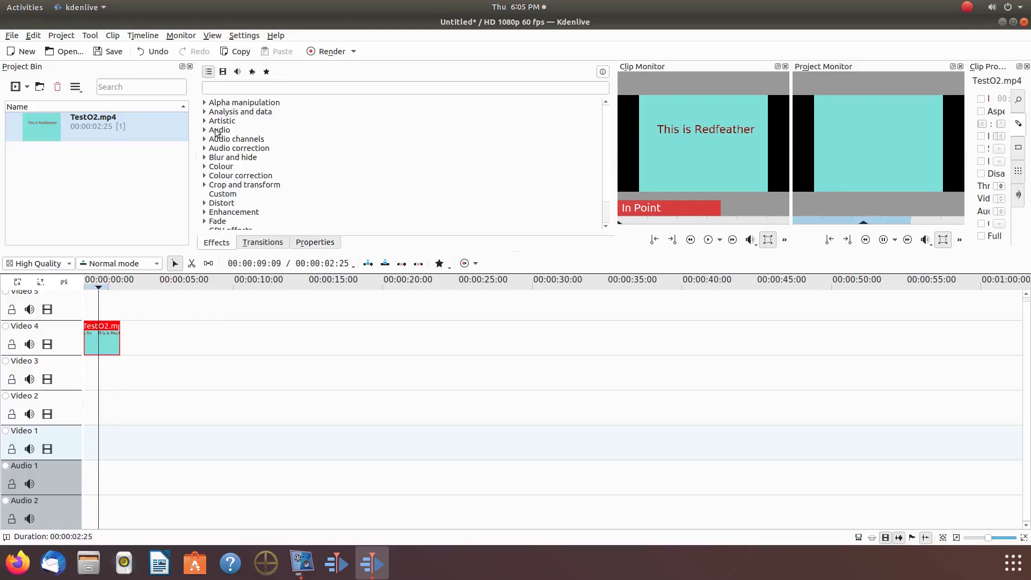
pyautogui.click(221, 88)
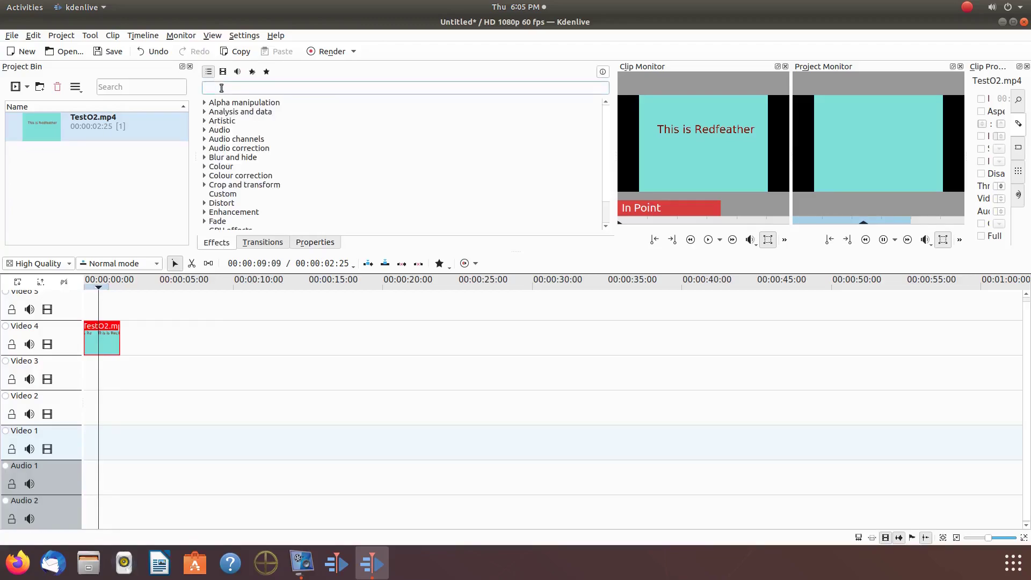
pyautogui.write('spe')
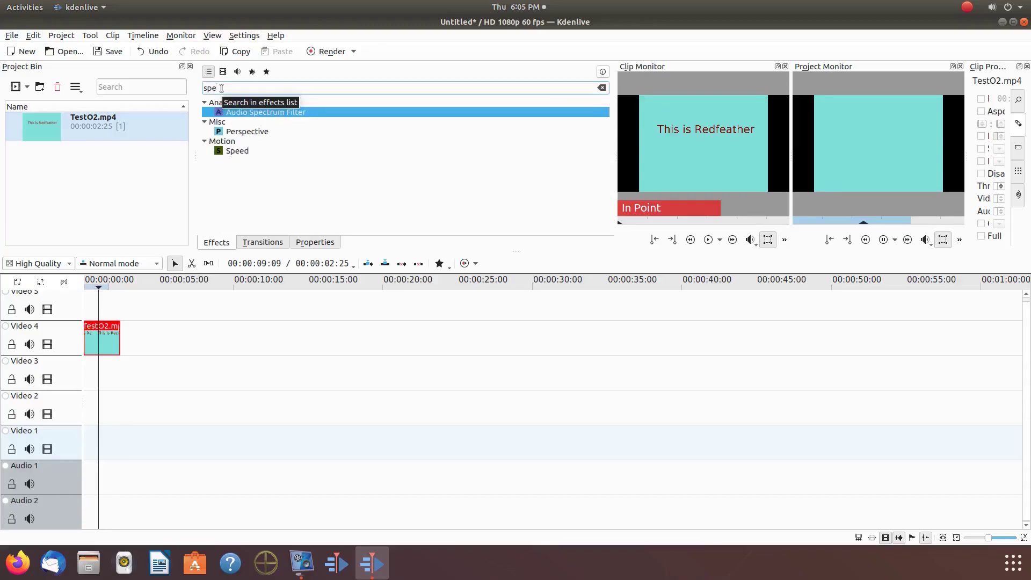
pyautogui.write('e')
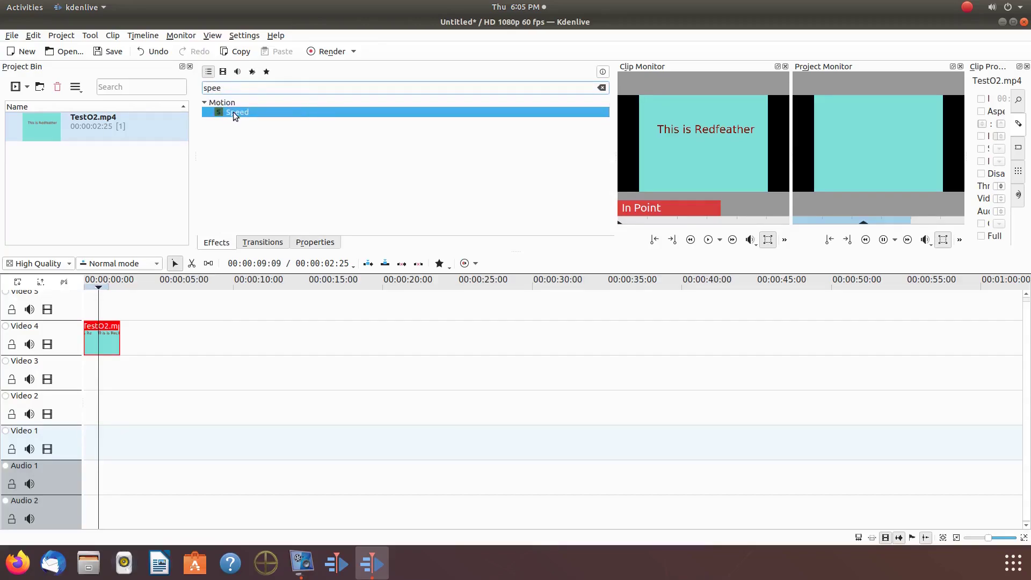
pyautogui.moveTo(235, 116); pyautogui.dragTo(115, 336)
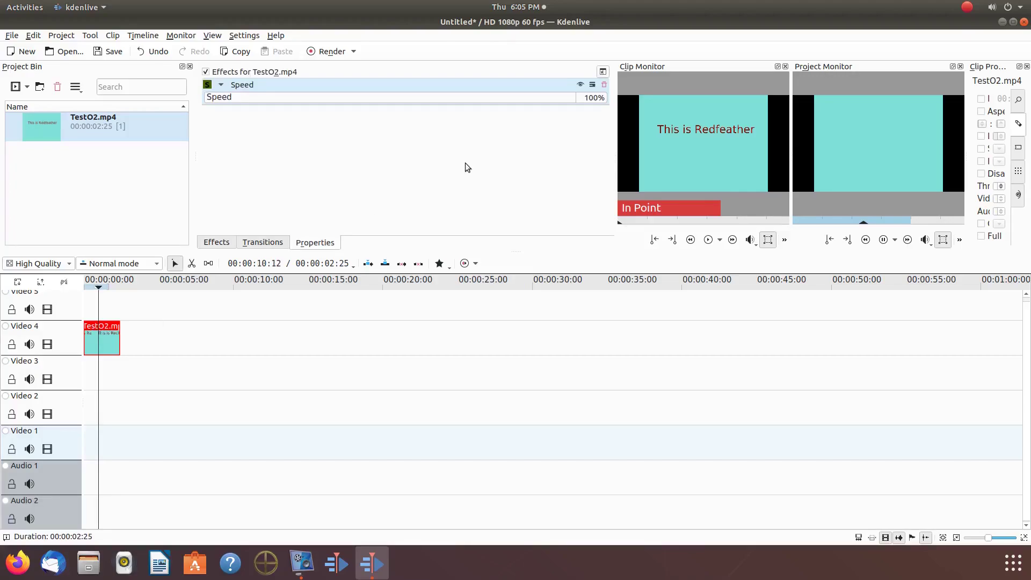
# Step: Change the clip's Speed to 10% and play the stretched clip in the Project Monitor
pyautogui.doubleClick(593, 98)
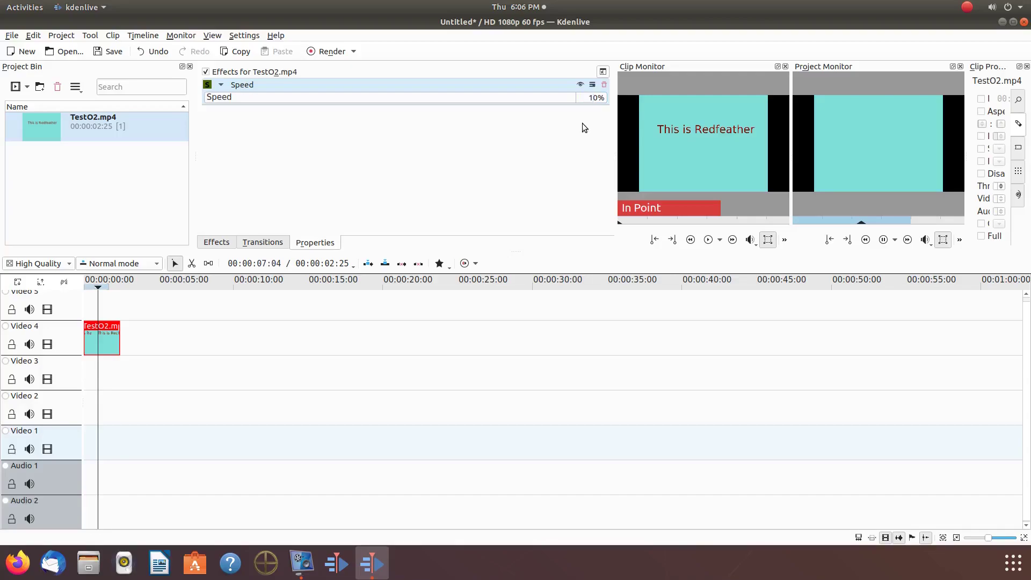
pyautogui.click(95, 366)
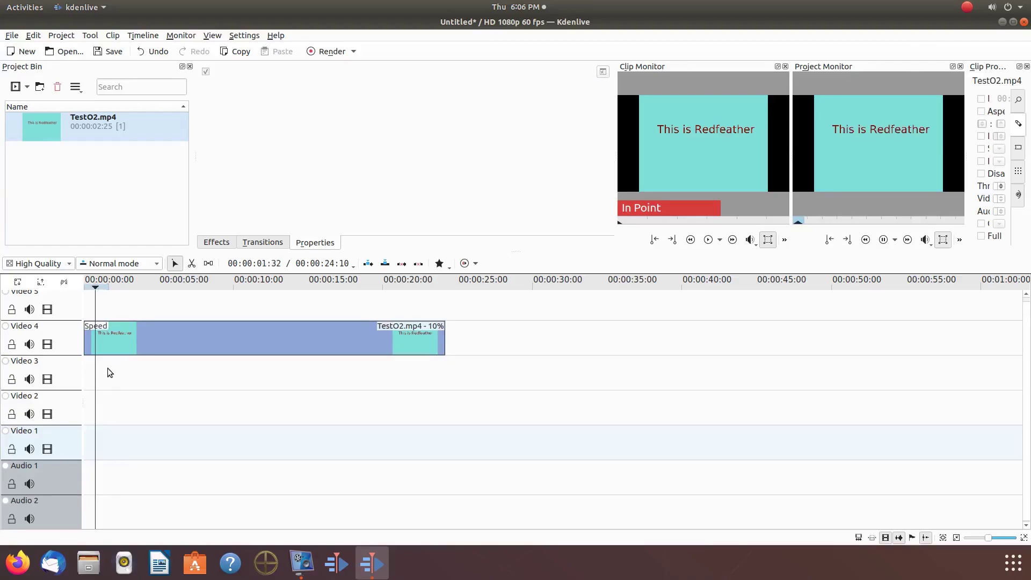
pyautogui.click(883, 239)
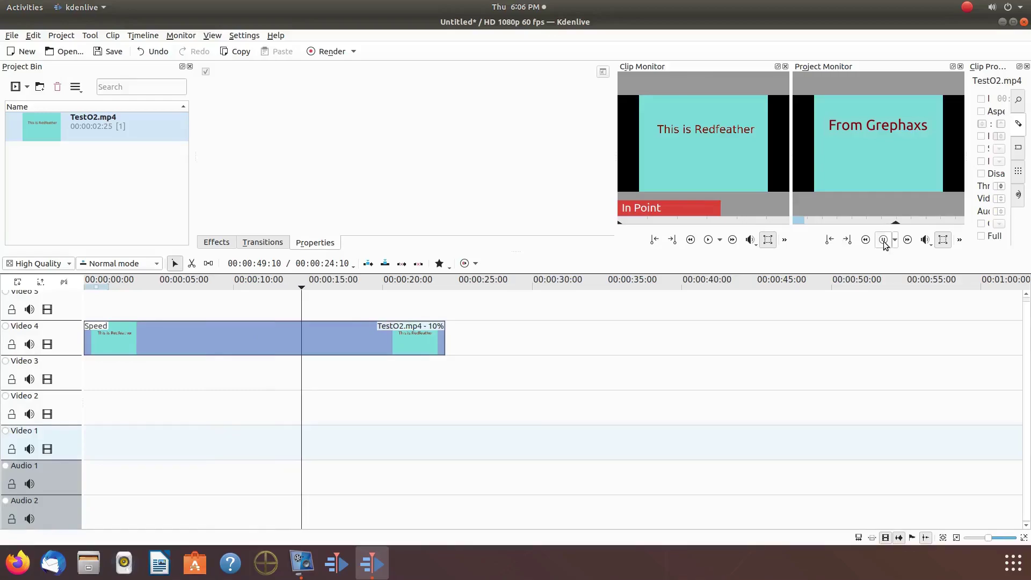
pyautogui.click(884, 240)
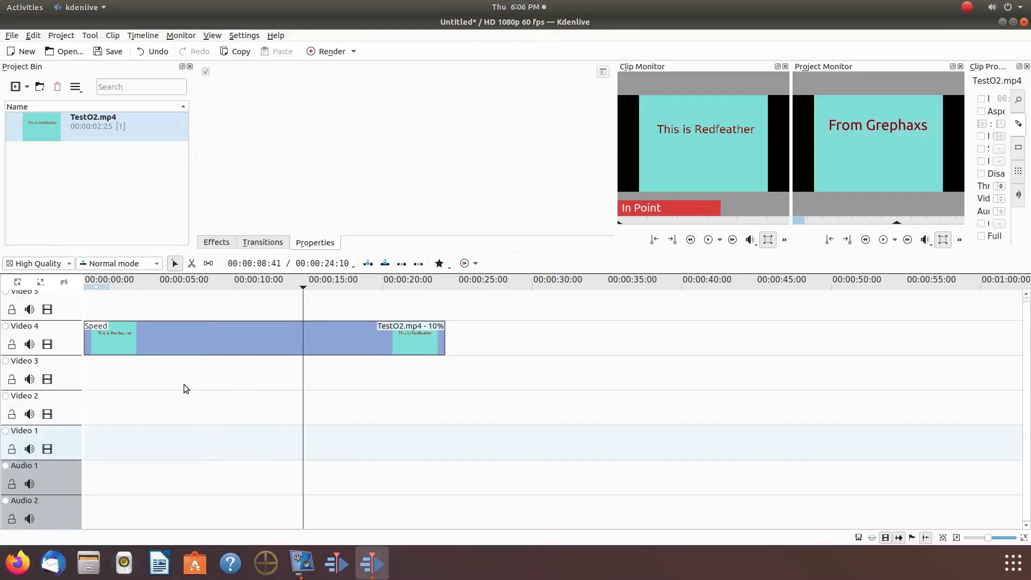
pyautogui.click(156, 374)
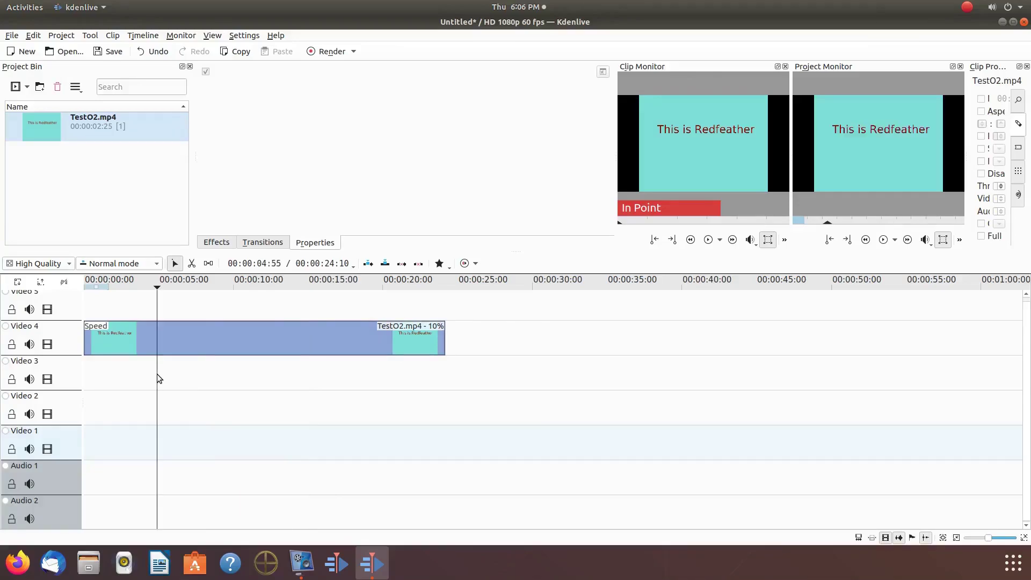
# Step: Select the slowed clip, search effects for 'zoo', and add Position and Zoom to it
pyautogui.click(185, 340)
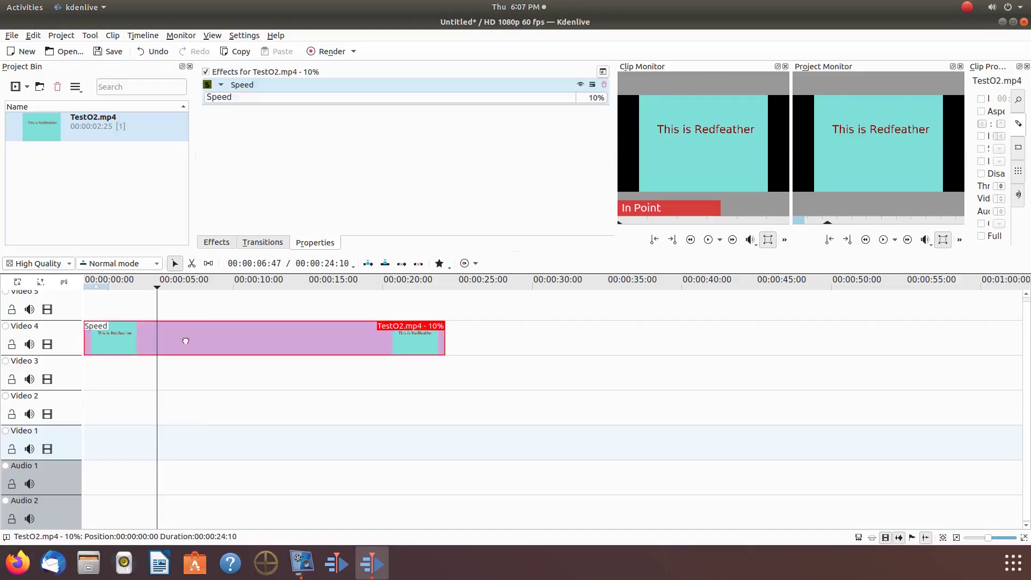
pyautogui.click(216, 243)
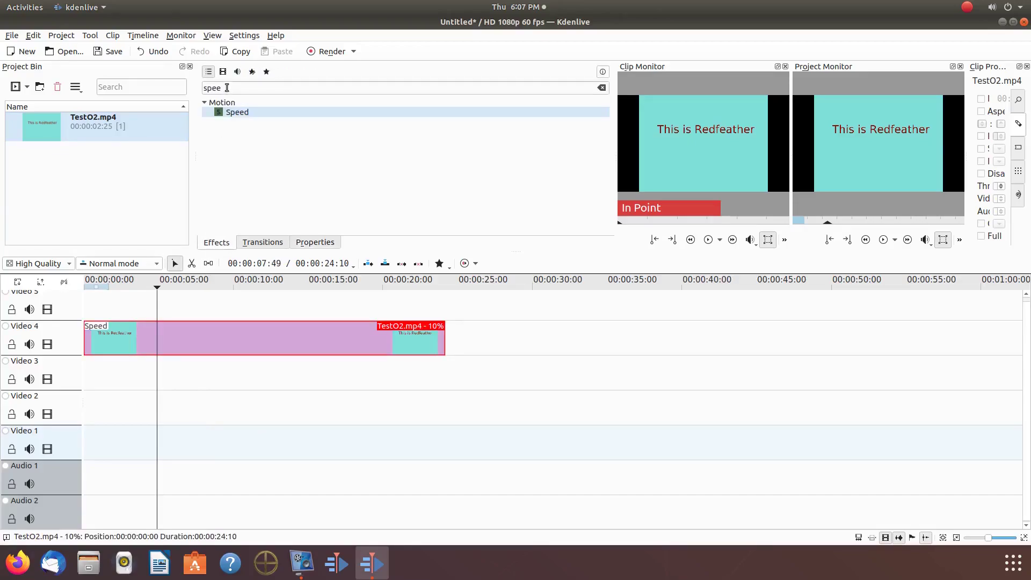
pyautogui.moveTo(226, 88); pyautogui.dragTo(202, 88)
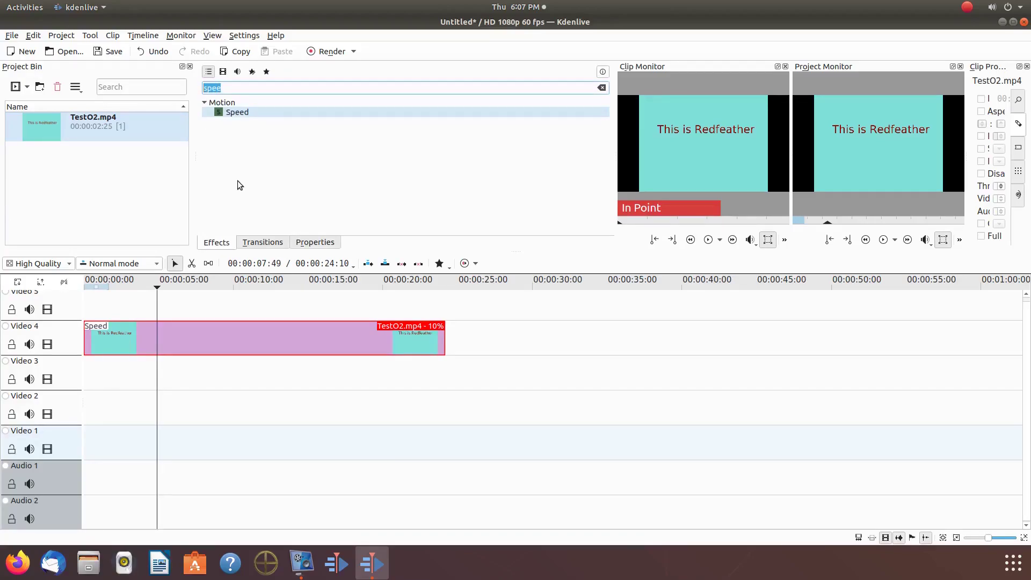
pyautogui.write('z')
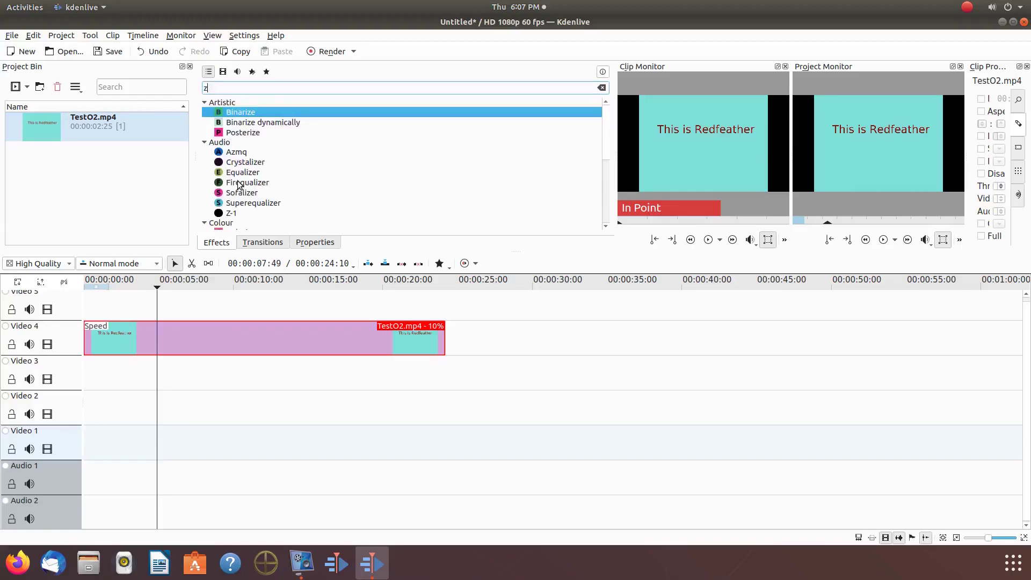
pyautogui.write('oo')
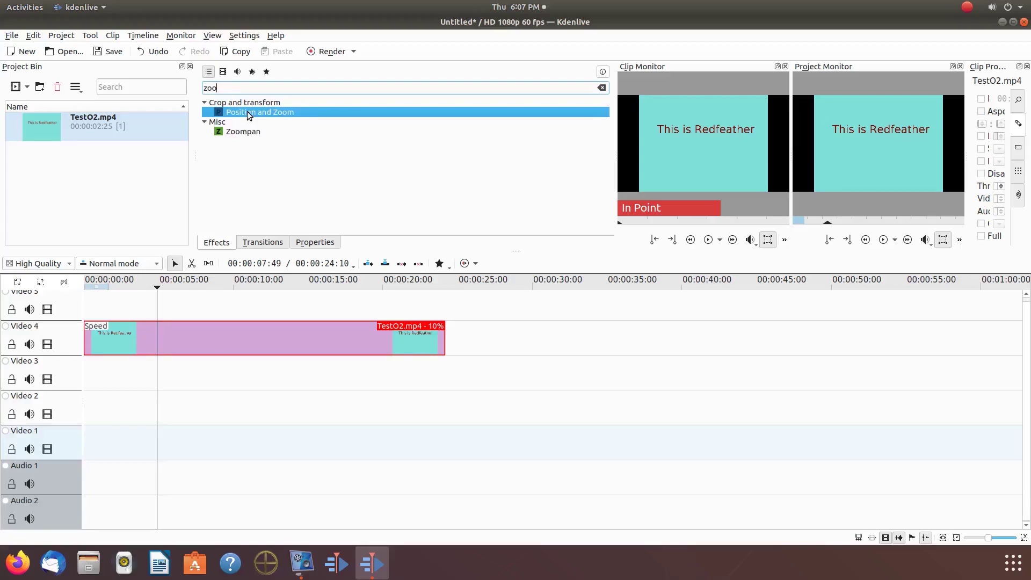
pyautogui.moveTo(248, 115); pyautogui.dragTo(188, 337)
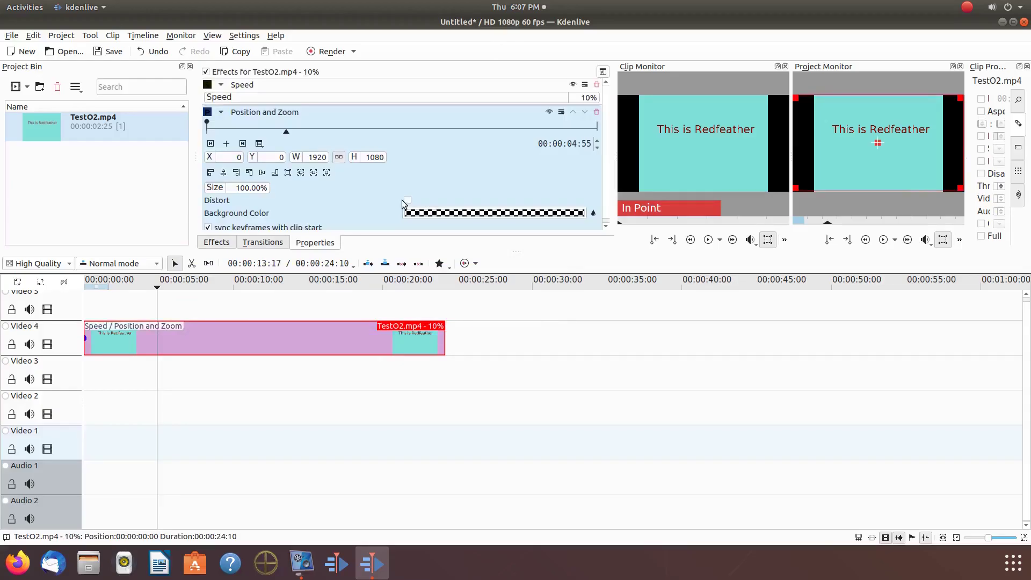